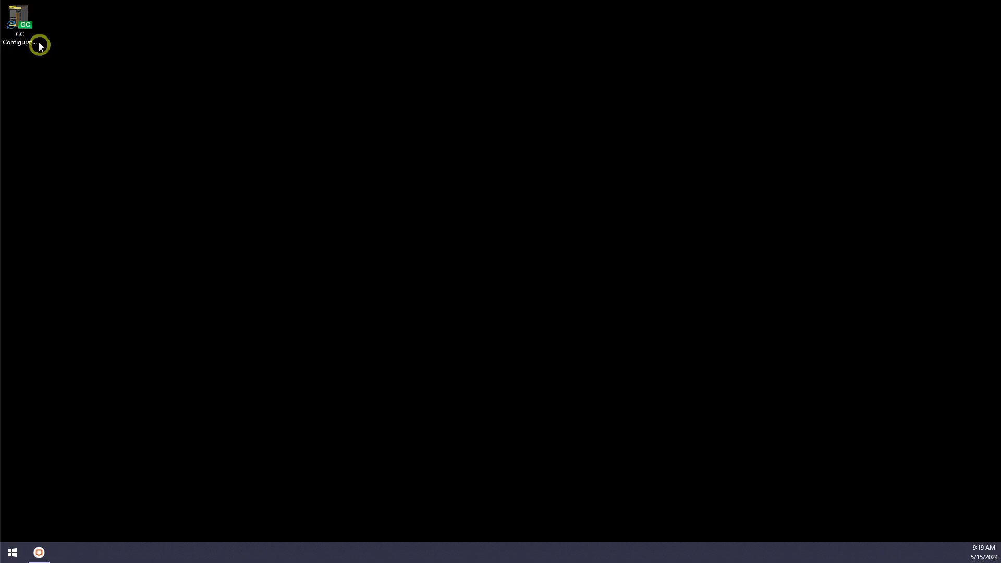
Launch GC Configurator and create a new configuration file from the connected GC-1000's unit configuration.
{"action": "double_click", "coordinate": [18, 17]}
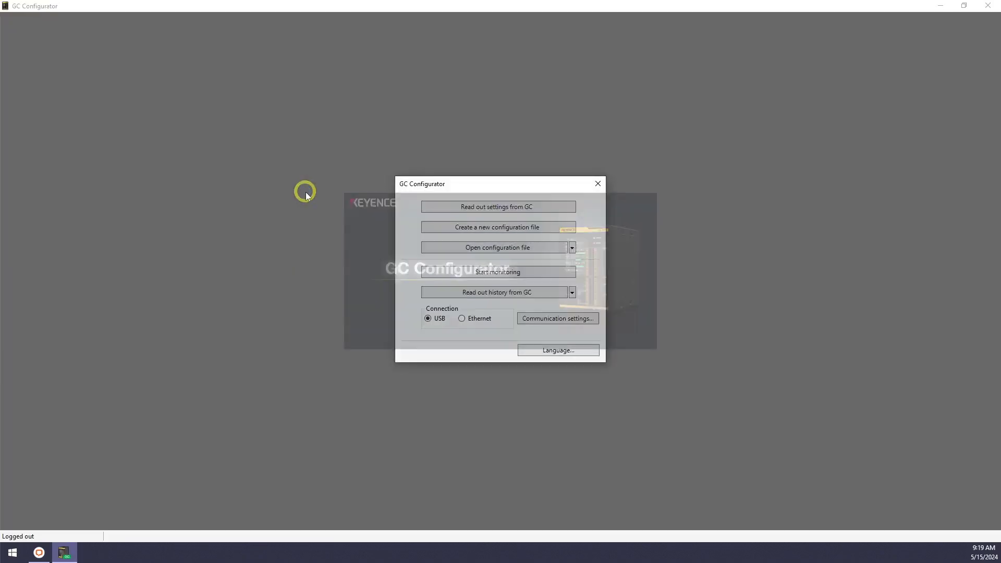
{"action": "left_click", "coordinate": [460, 227]}
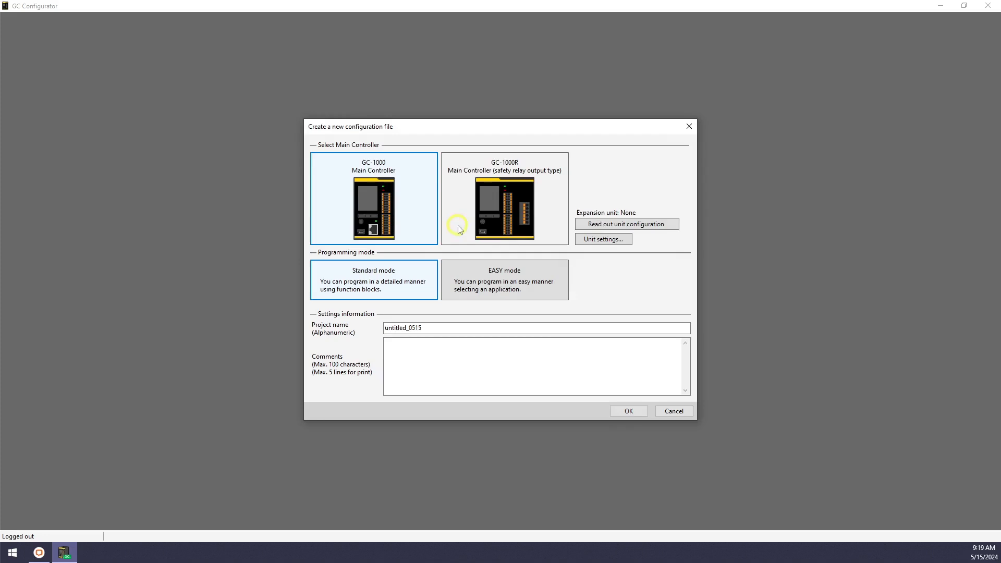
{"action": "left_click", "coordinate": [605, 235]}
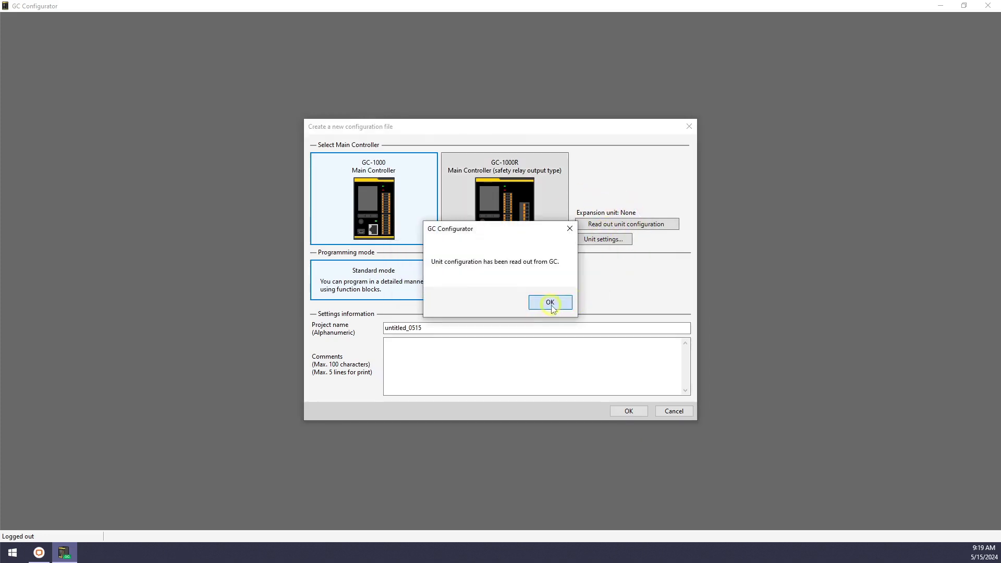
{"action": "left_click", "coordinate": [551, 303]}
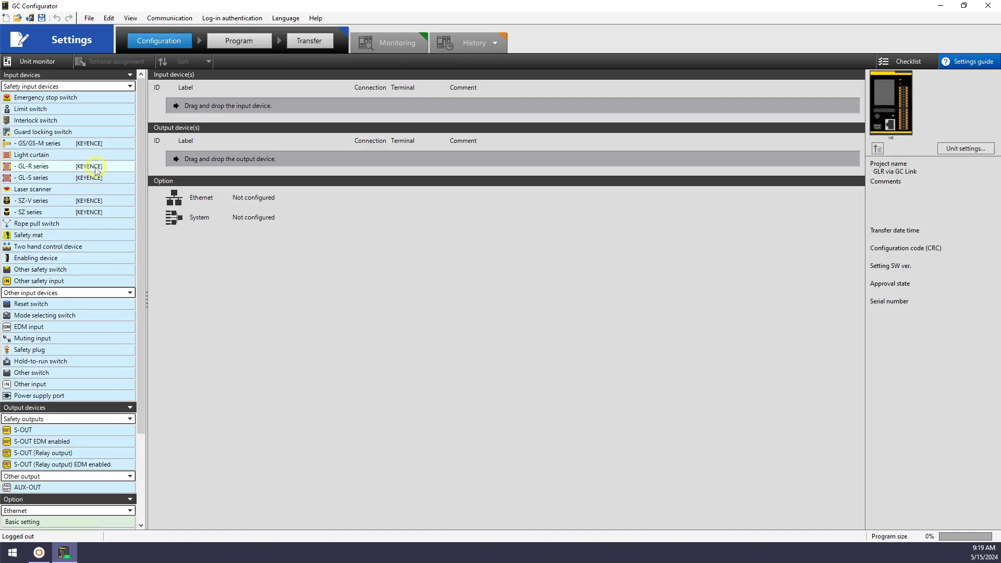
Add a GL-R series light curtain input and an S-OUT safety output device.
{"action": "double_click", "coordinate": [49, 170]}
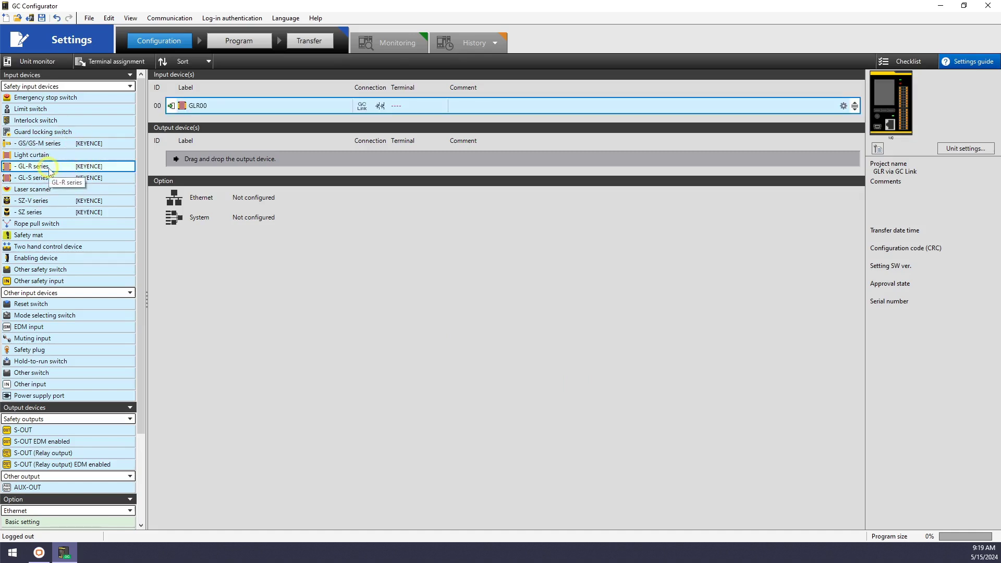
{"action": "left_click", "coordinate": [33, 431]}
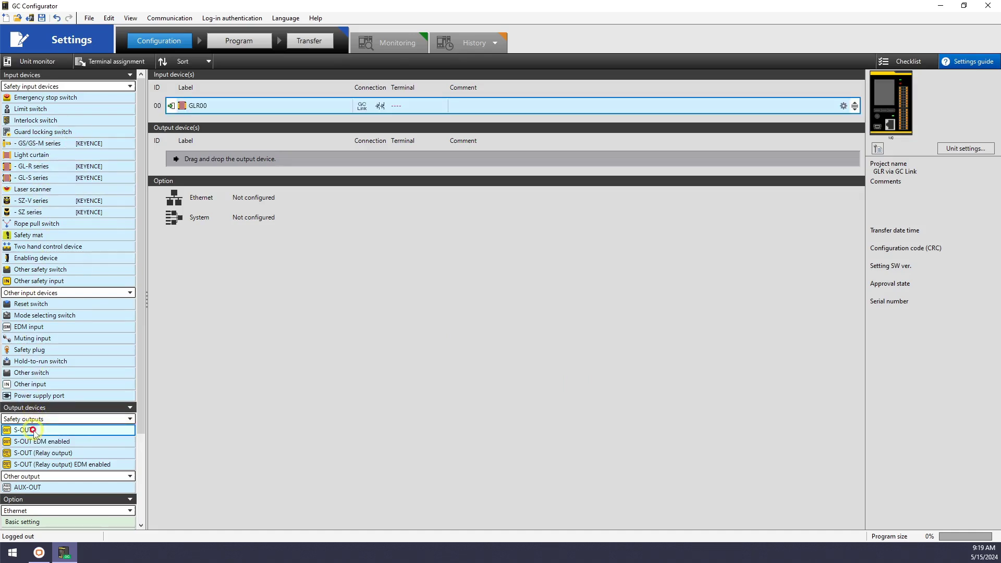
{"action": "double_click", "coordinate": [33, 431]}
Rename GLR00 to GL-R20H and S-OUT A to Safety Output.
{"action": "left_click", "coordinate": [215, 105]}
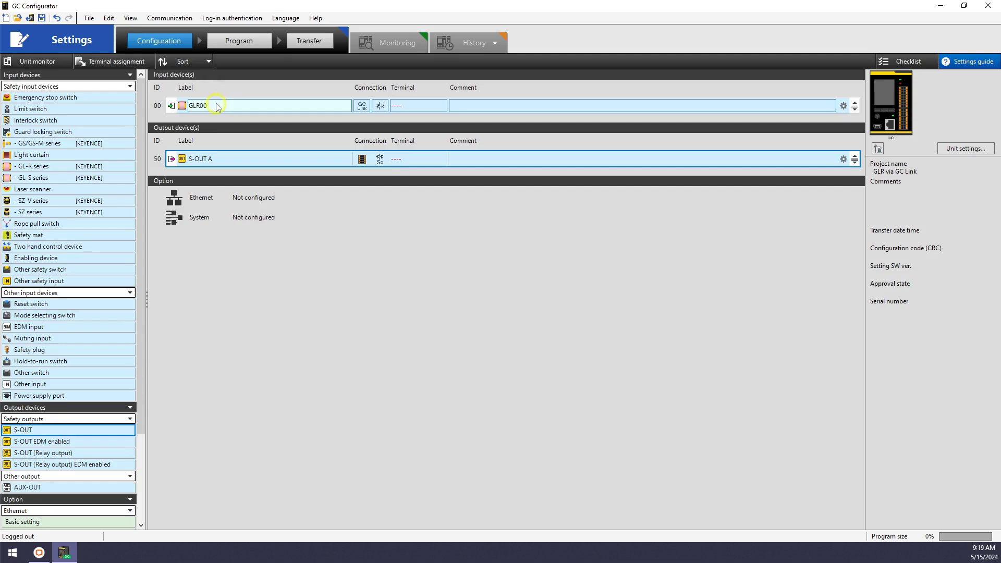
{"action": "left_click", "coordinate": [215, 106]}
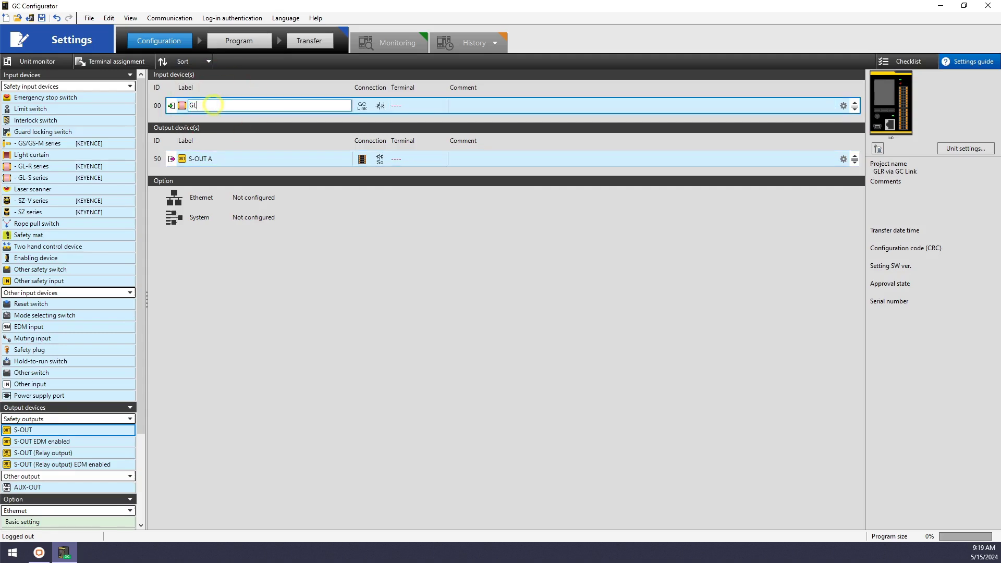
{"action": "left_click", "coordinate": [218, 158]}
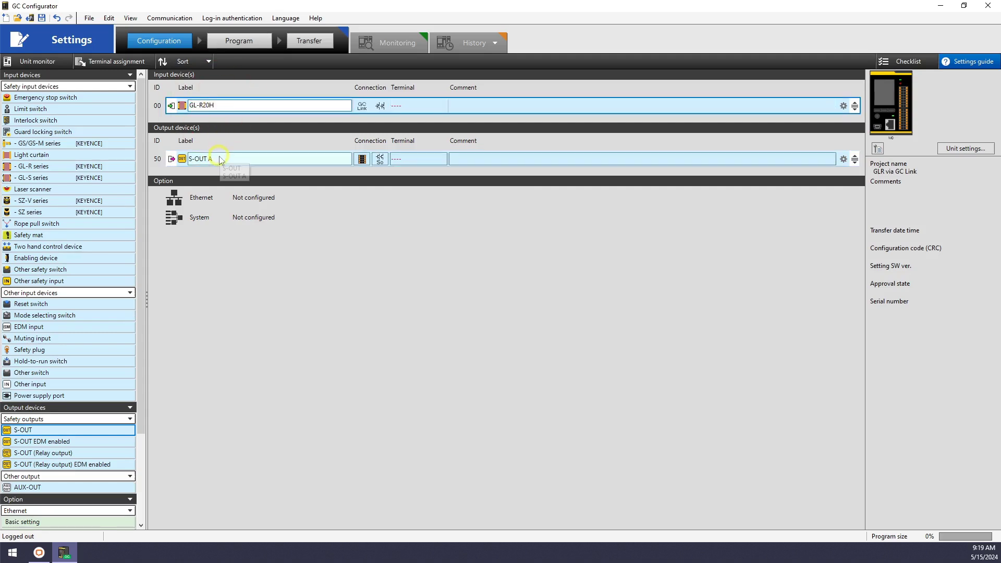
{"action": "left_click", "coordinate": [218, 158]}
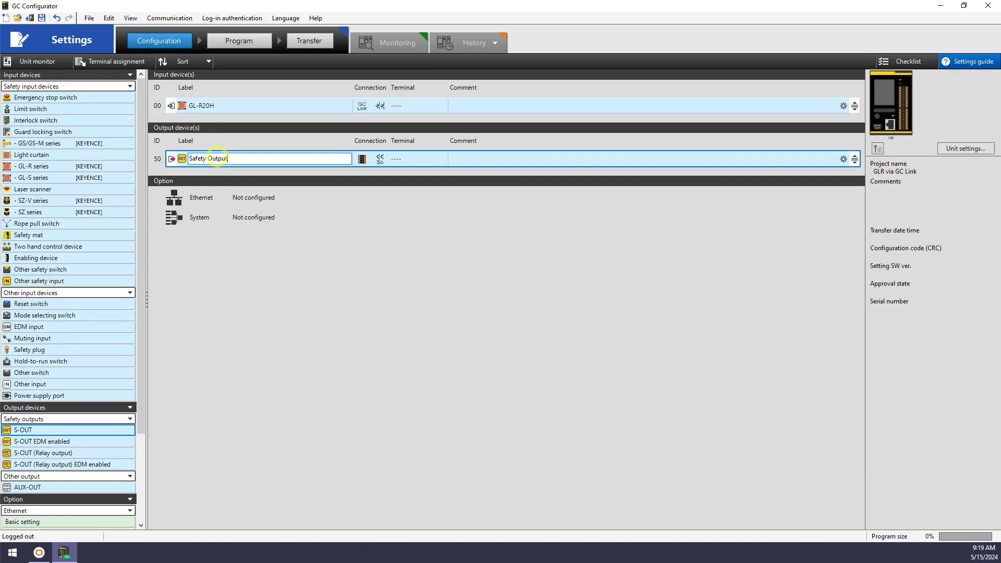
Connect GL-R20H via GC-Link to Port A and assign Safety Output to M0 terminals So0–So1.
{"action": "left_click", "coordinate": [363, 107]}
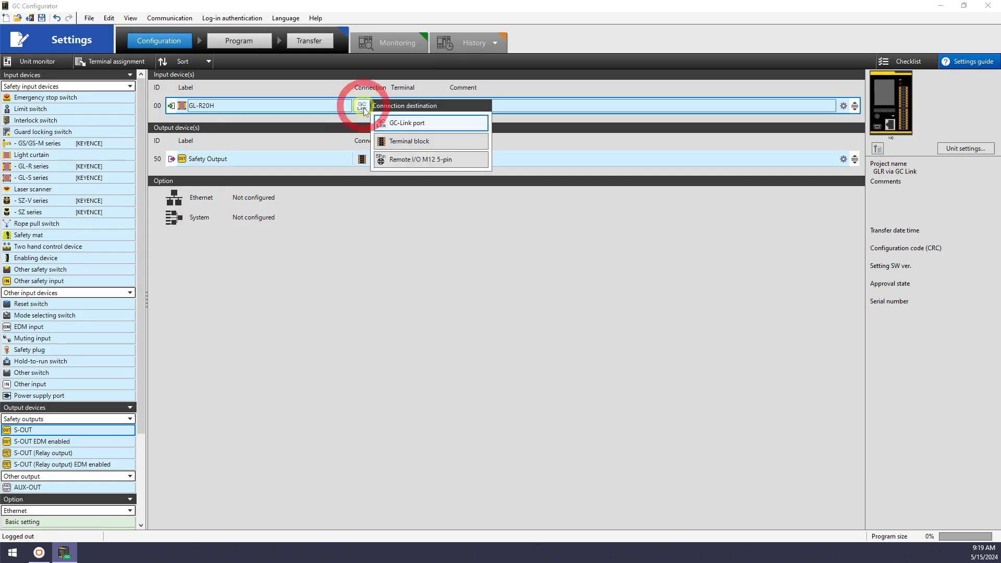
{"action": "left_click", "coordinate": [396, 124]}
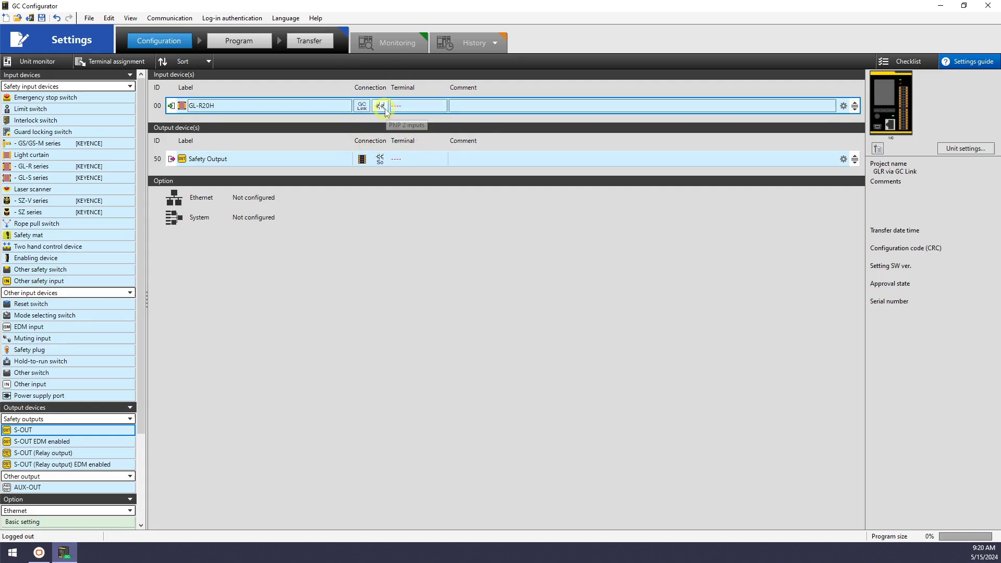
{"action": "left_click", "coordinate": [402, 105]}
{"action": "left_click", "coordinate": [571, 251]}
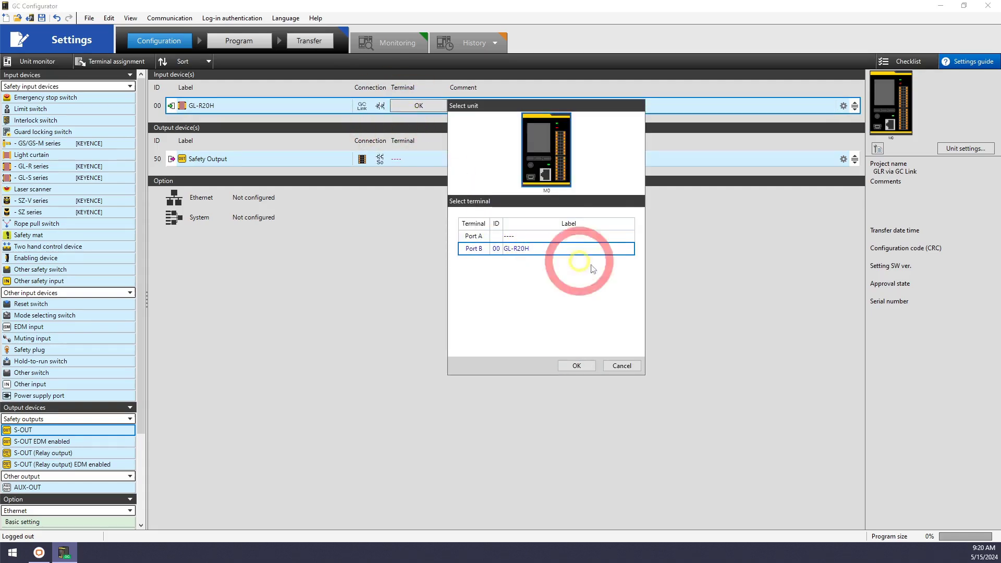
{"action": "left_click", "coordinate": [583, 240]}
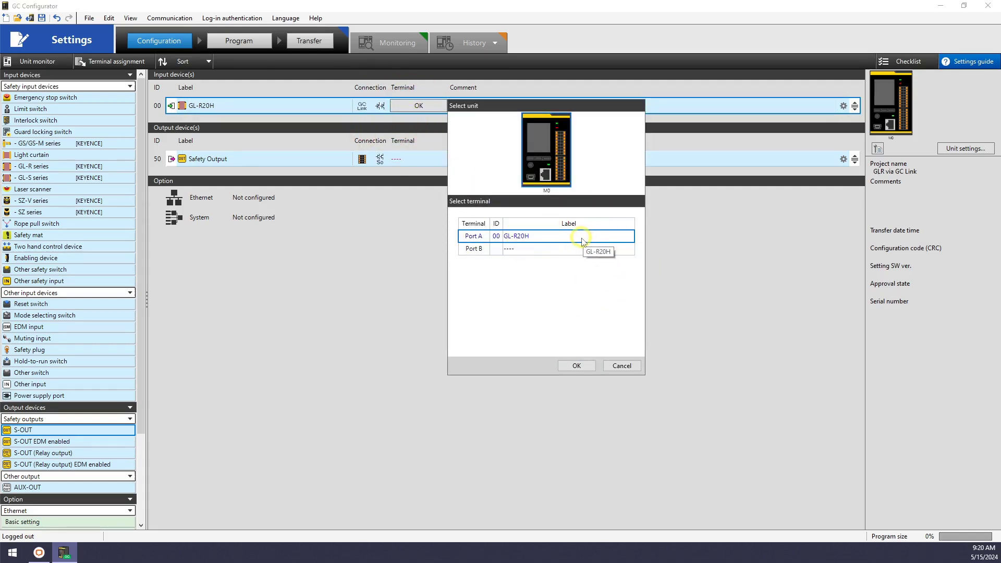
{"action": "left_click", "coordinate": [576, 365]}
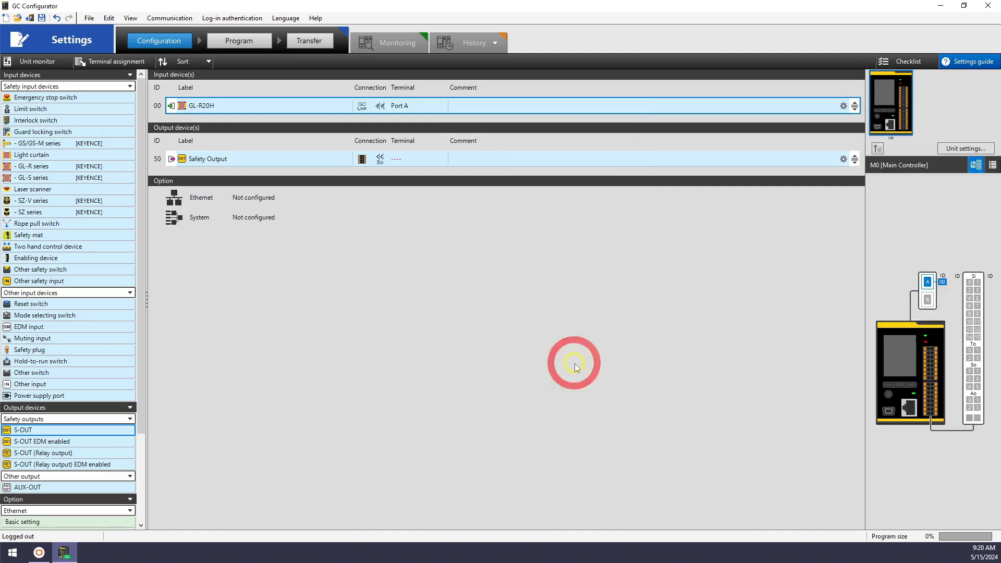
{"action": "left_click", "coordinate": [397, 158]}
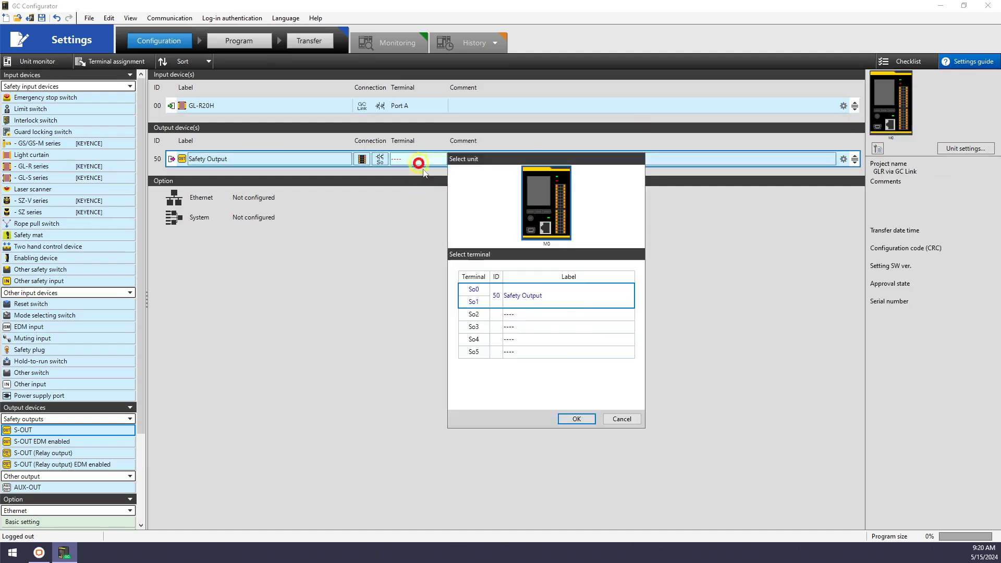
{"action": "left_click", "coordinate": [576, 420]}
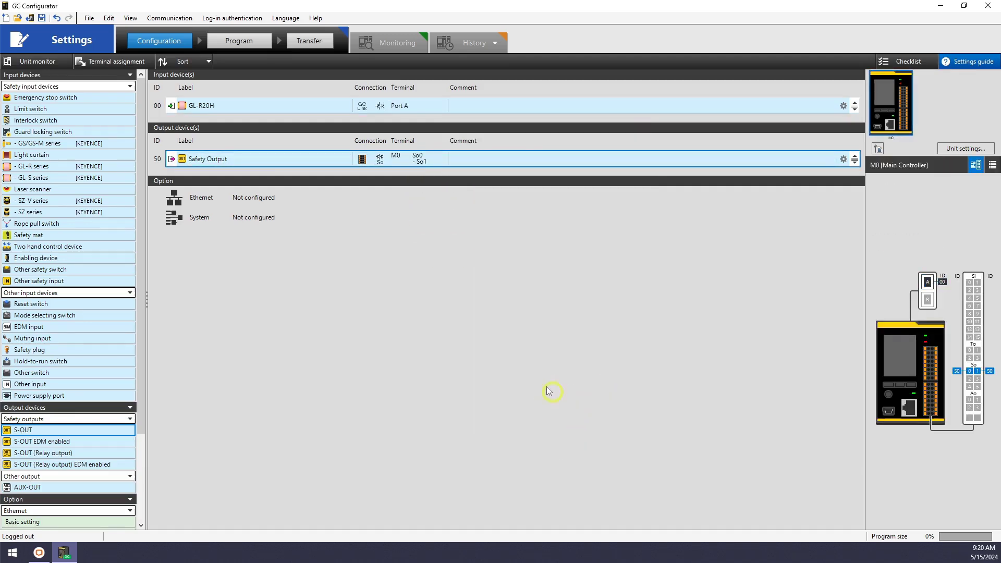
In the Program editor, insert both devices, remove three empty columns and rows, and wire GL-R20H to Safety Output.
{"action": "left_click", "coordinate": [239, 42]}
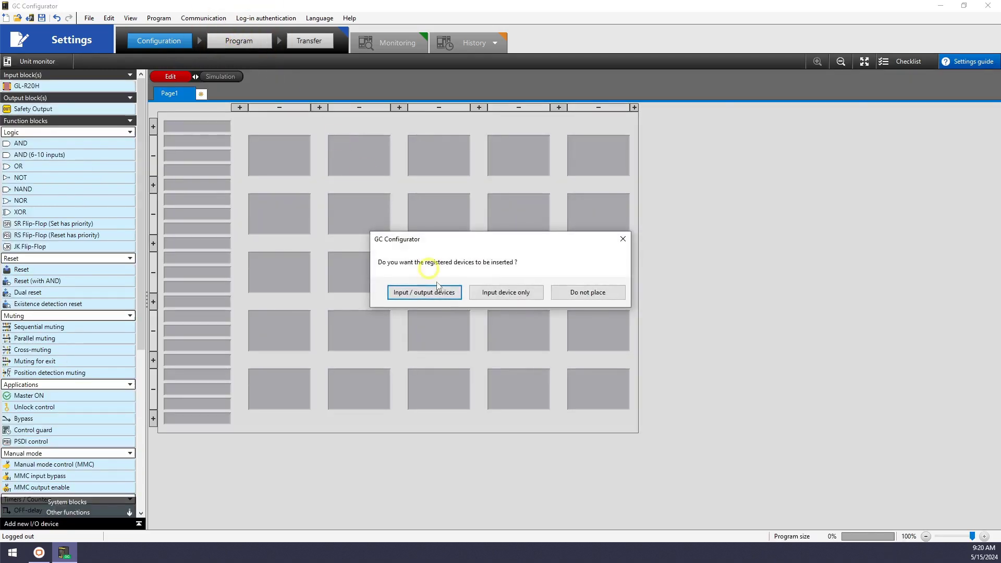
{"action": "left_click", "coordinate": [433, 294]}
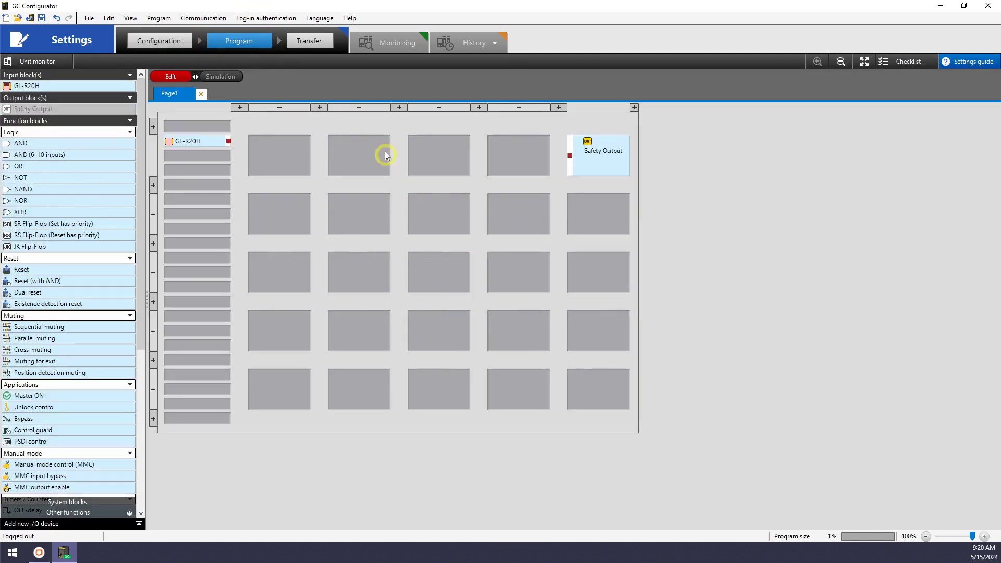
{"action": "left_click", "coordinate": [290, 107]}
{"action": "left_click", "coordinate": [290, 107]}
{"action": "left_click", "coordinate": [290, 108]}
{"action": "left_click", "coordinate": [290, 108]}
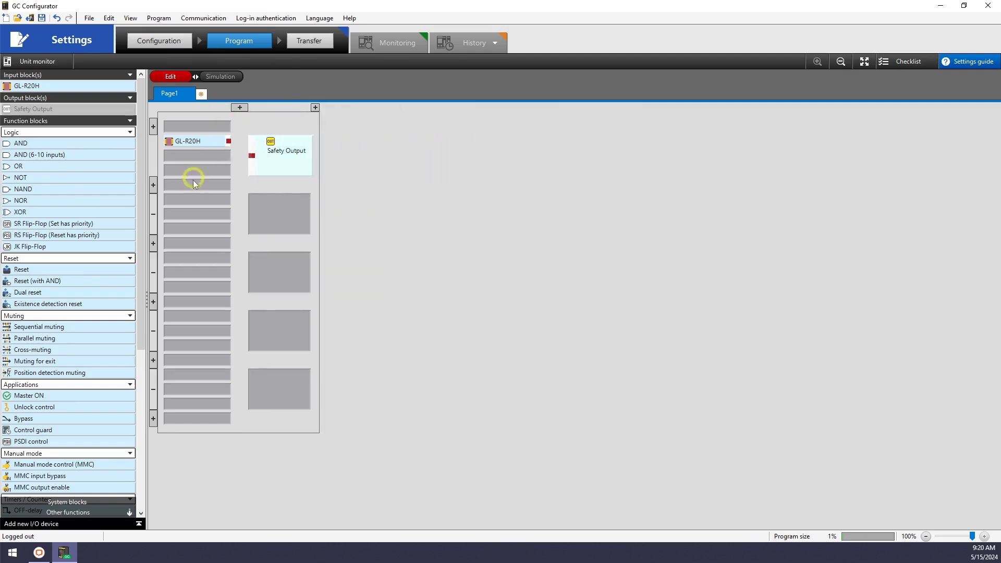
{"action": "left_click", "coordinate": [154, 214]}
{"action": "left_click", "coordinate": [154, 213]}
{"action": "left_click", "coordinate": [154, 214]}
{"action": "left_click", "coordinate": [155, 214]}
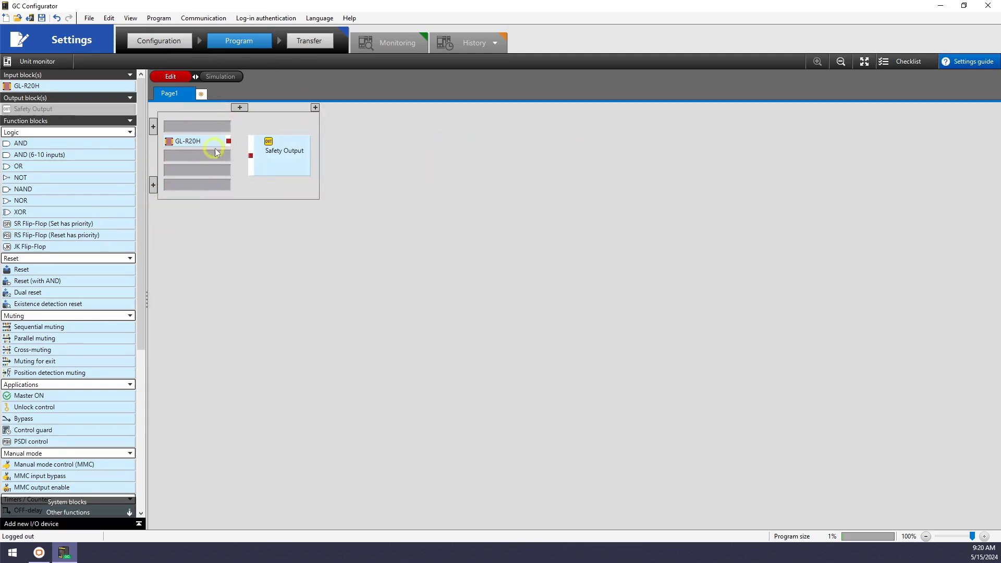
{"action": "left_click_drag", "start_coordinate": [218, 151], "coordinate": [223, 155]}
{"action": "left_click_drag", "start_coordinate": [228, 155], "coordinate": [251, 156]}
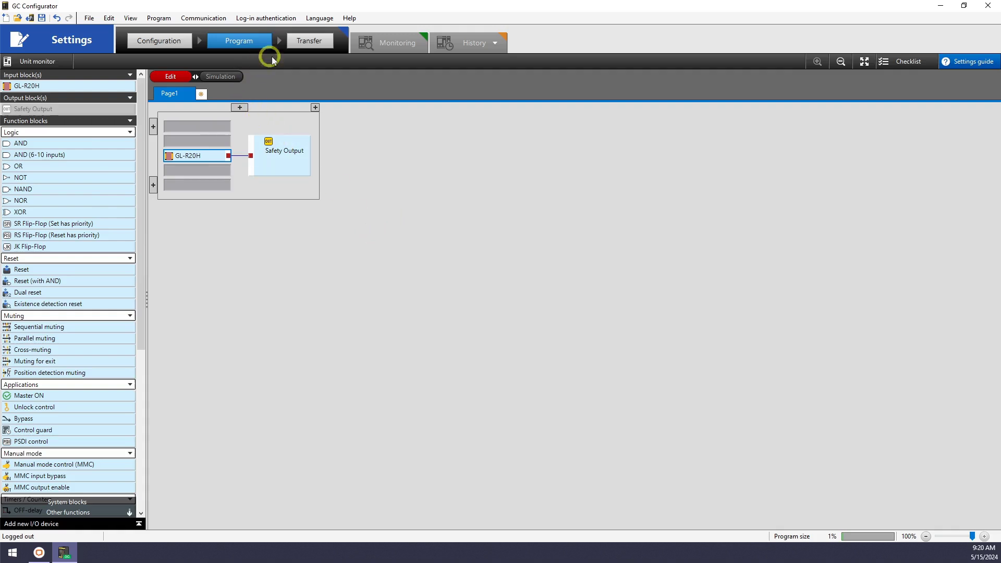
Save the changed settings and confirm transferring them to the GC controller.
{"action": "left_click", "coordinate": [314, 46]}
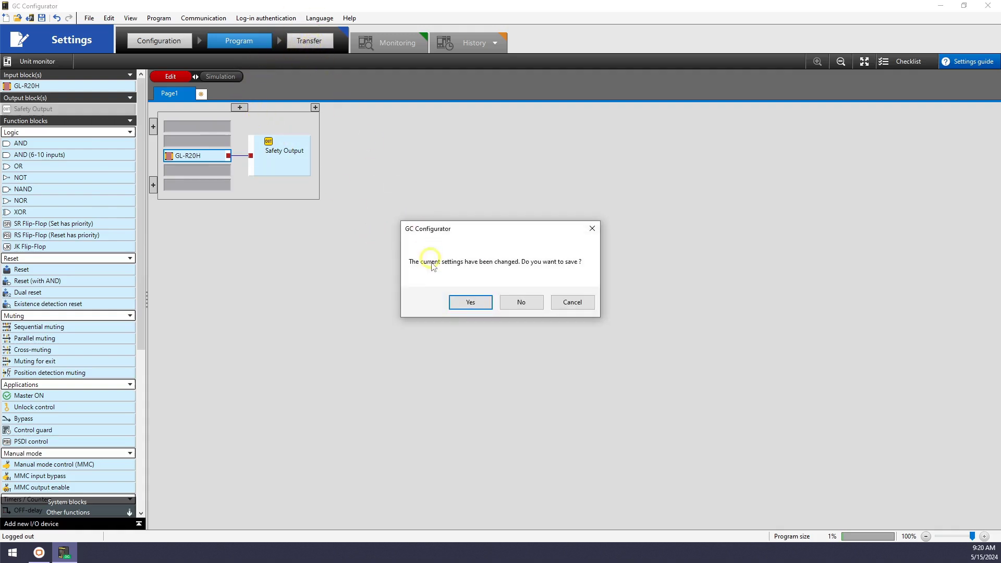
{"action": "left_click", "coordinate": [469, 303]}
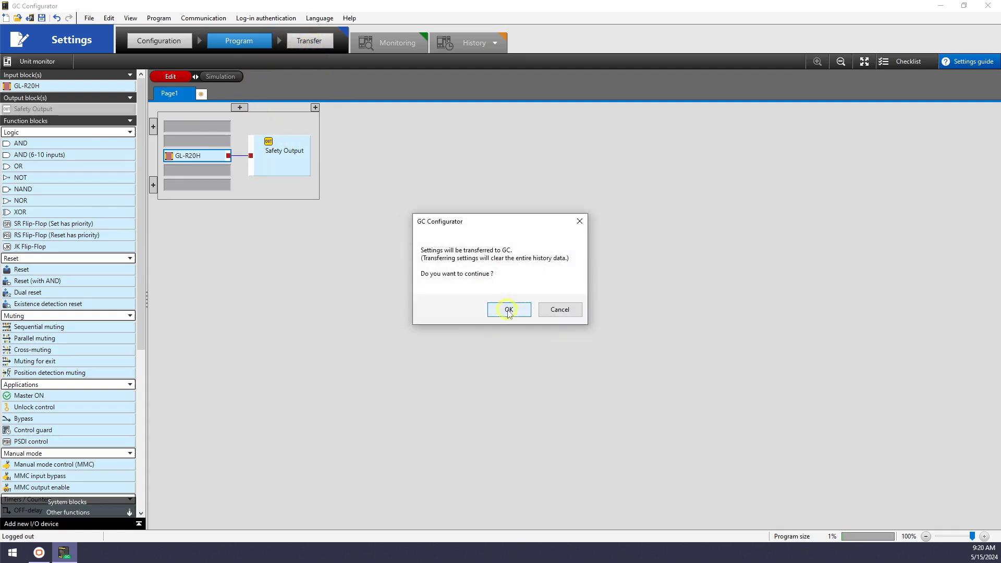
{"action": "left_click", "coordinate": [509, 310]}
Log in with the controller password and approve the transferred settings report.
{"action": "left_click", "coordinate": [499, 301]}
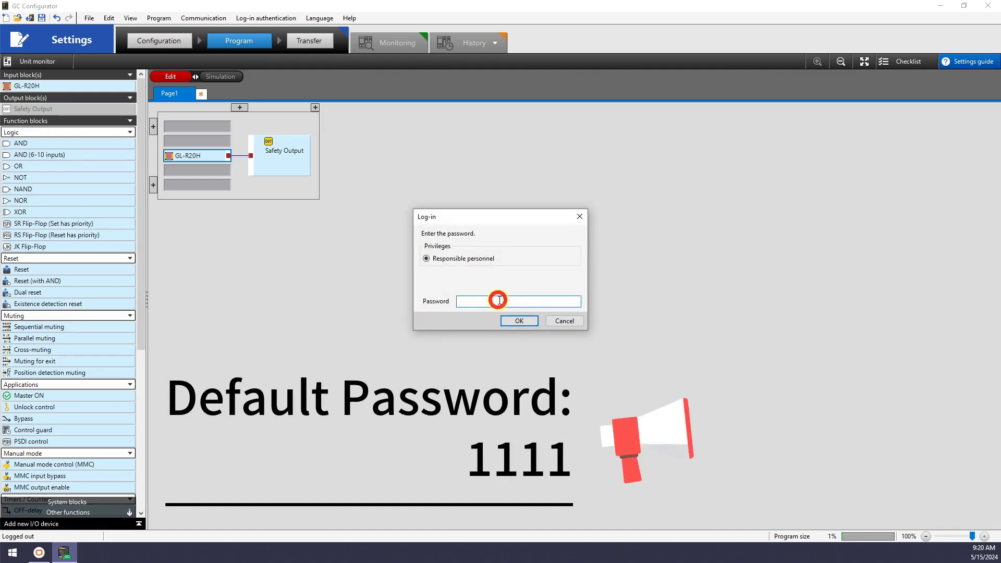
{"action": "type", "text": "1111"}
{"action": "key", "text": "Return"}
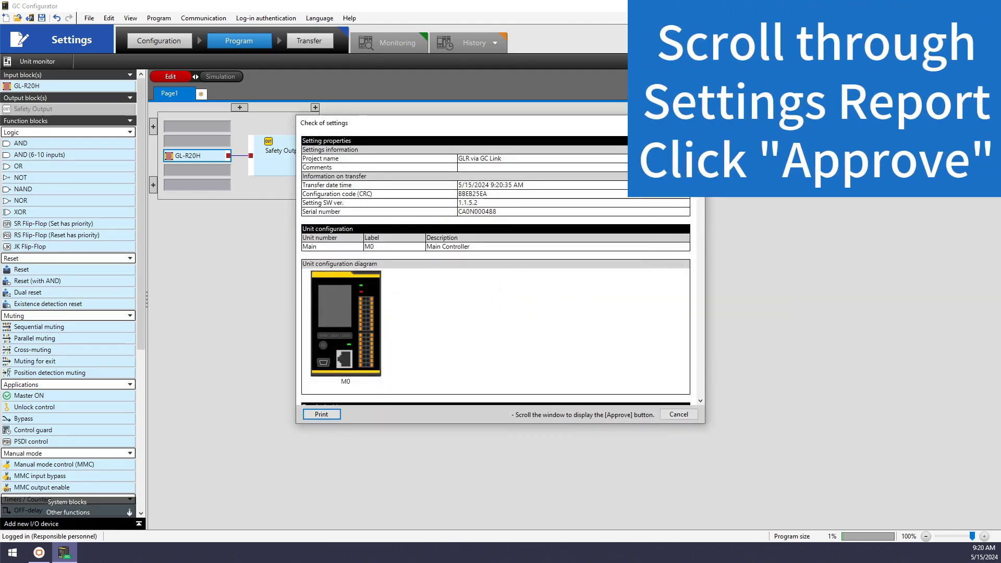
{"action": "scroll", "coordinate": [495, 261], "scroll_direction": "down", "scroll_amount": 15}
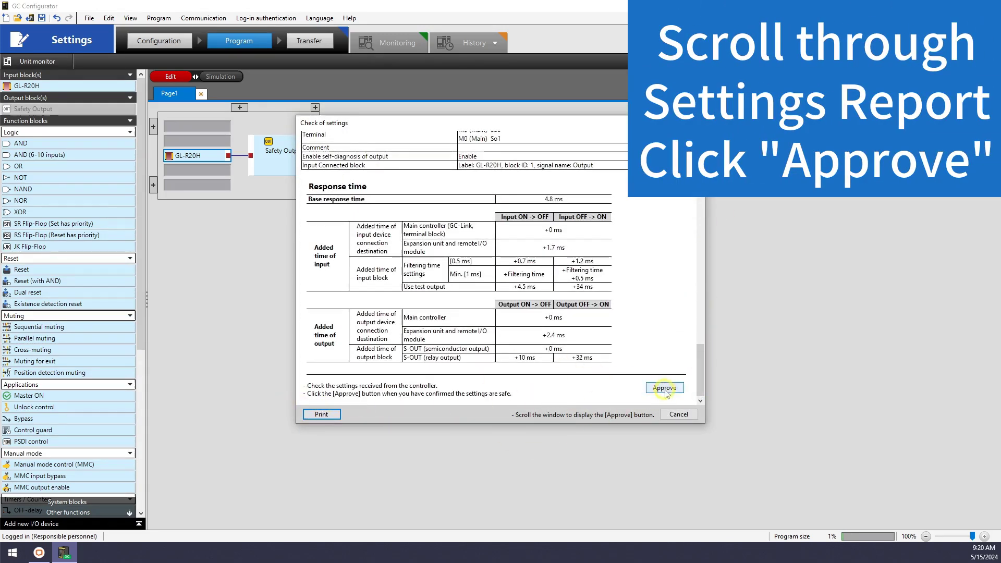
{"action": "left_click", "coordinate": [664, 387]}
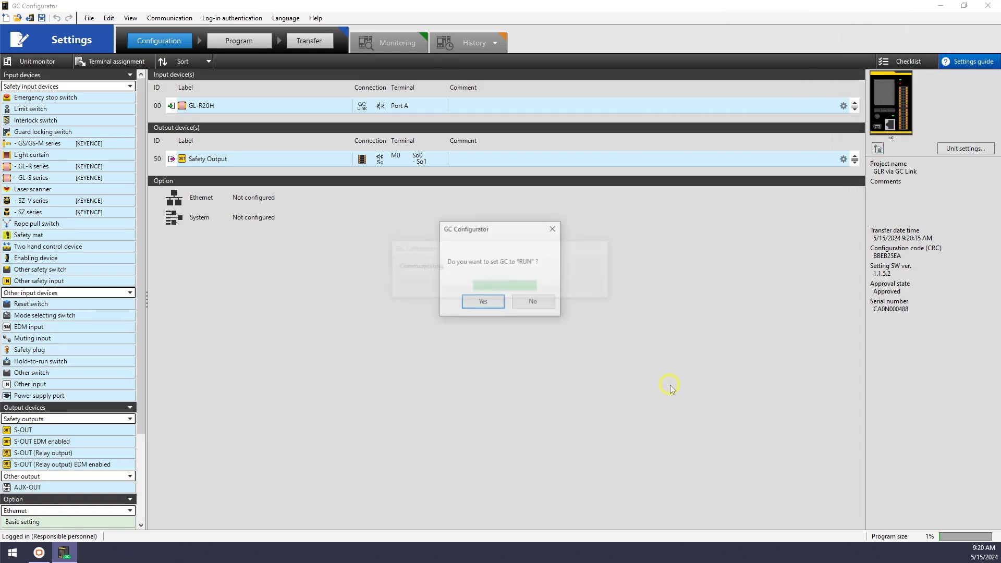
Set the GC controller to RUN, opening the Monitoring screen with Safety Output ON.
{"action": "left_click", "coordinate": [484, 302]}
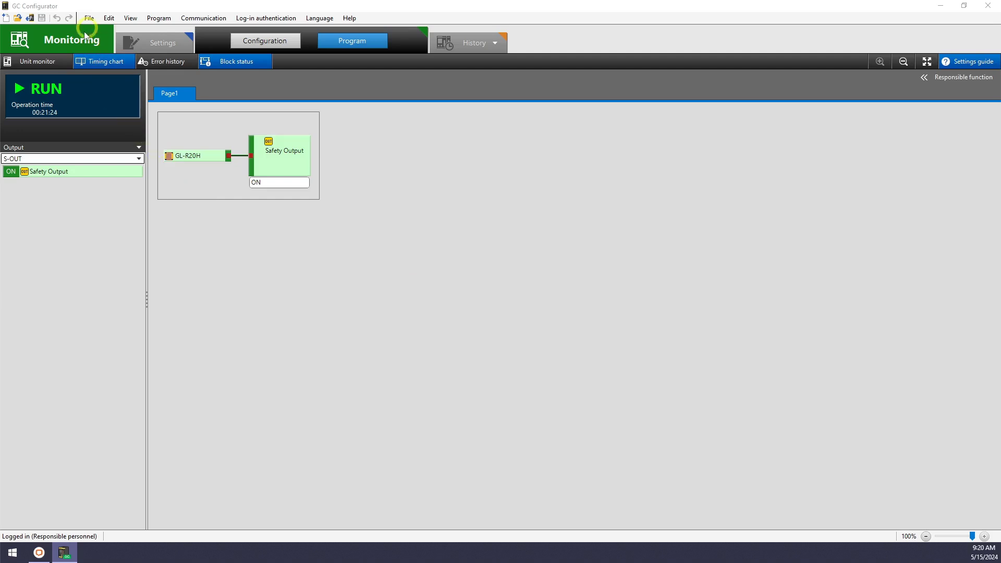
Open the Unit monitor and view the GL-R monitor for Port A.
{"action": "left_click", "coordinate": [55, 62]}
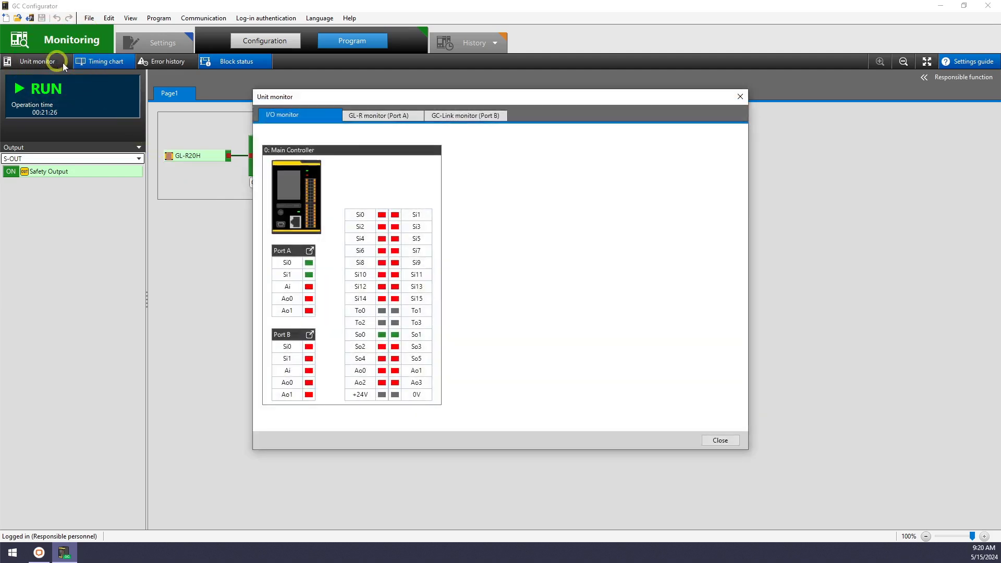
{"action": "left_click", "coordinate": [399, 116]}
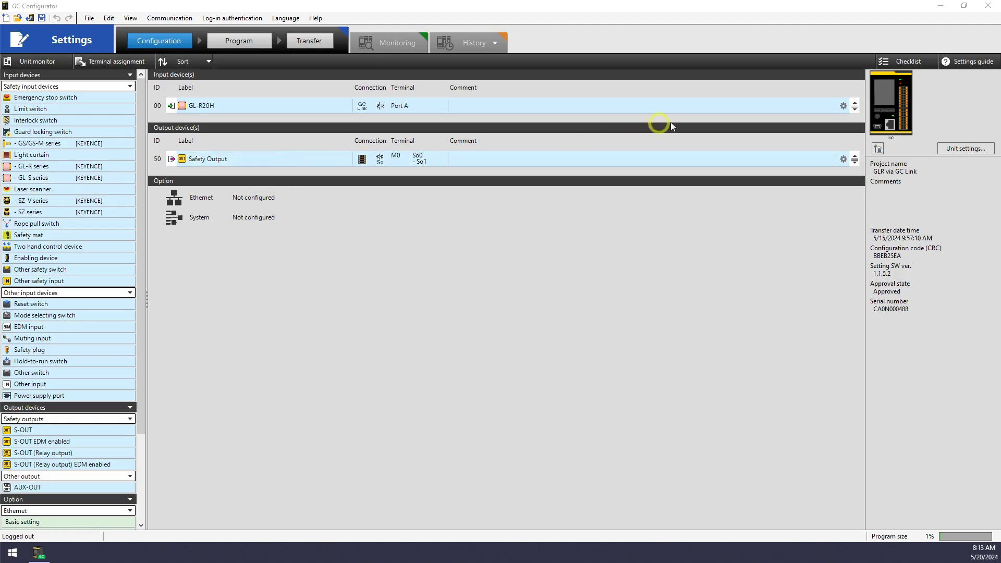
Enable 'Use received-light-amount decrease alert input' in GL-R20H's detailed settings and apply it.
{"action": "left_click", "coordinate": [844, 106]}
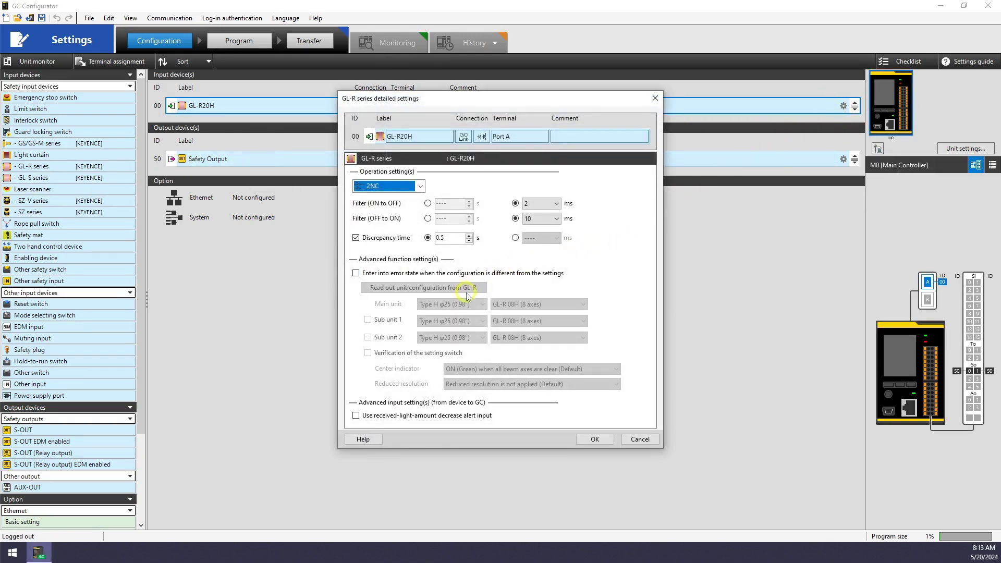
{"action": "left_click", "coordinate": [355, 416]}
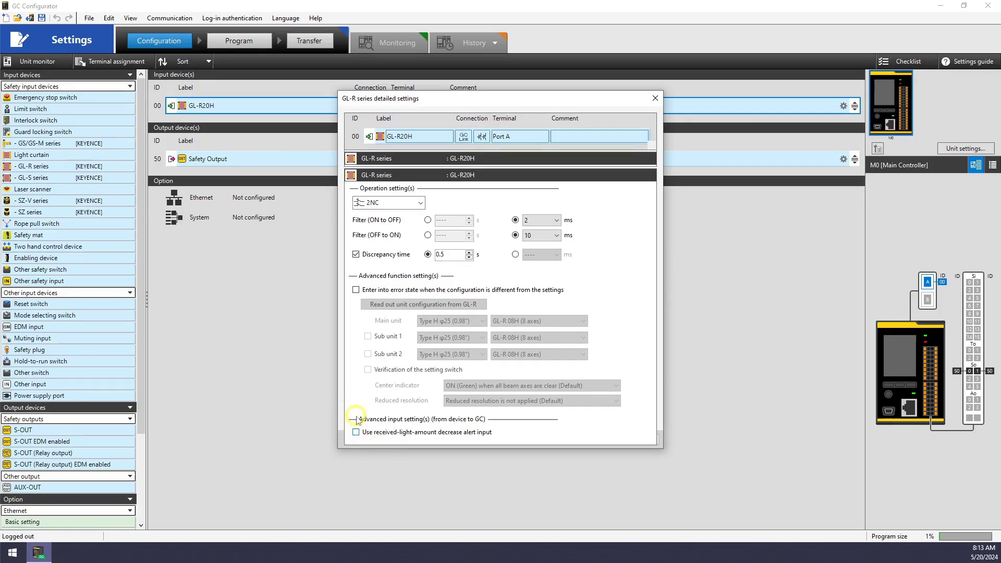
{"action": "left_click", "coordinate": [595, 457]}
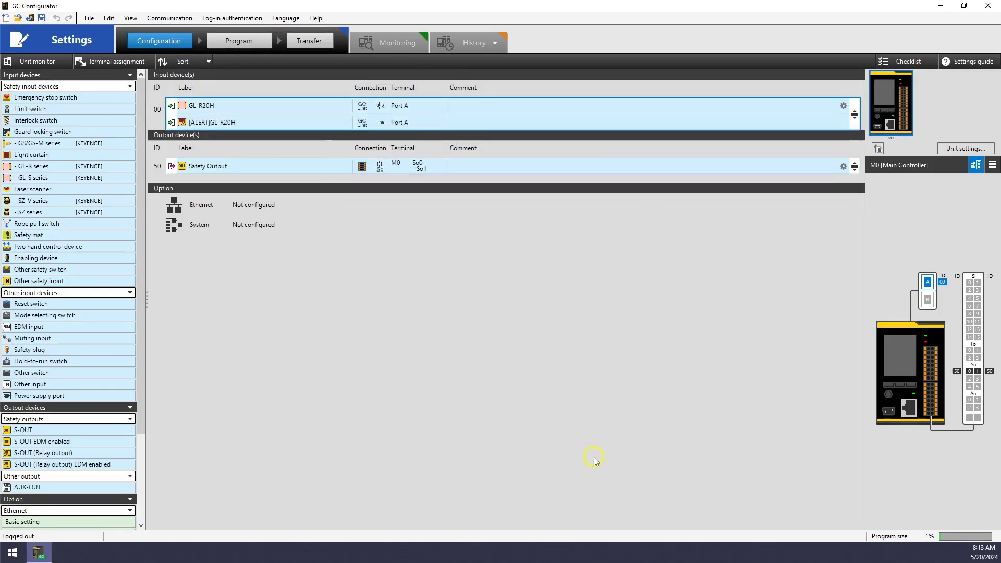